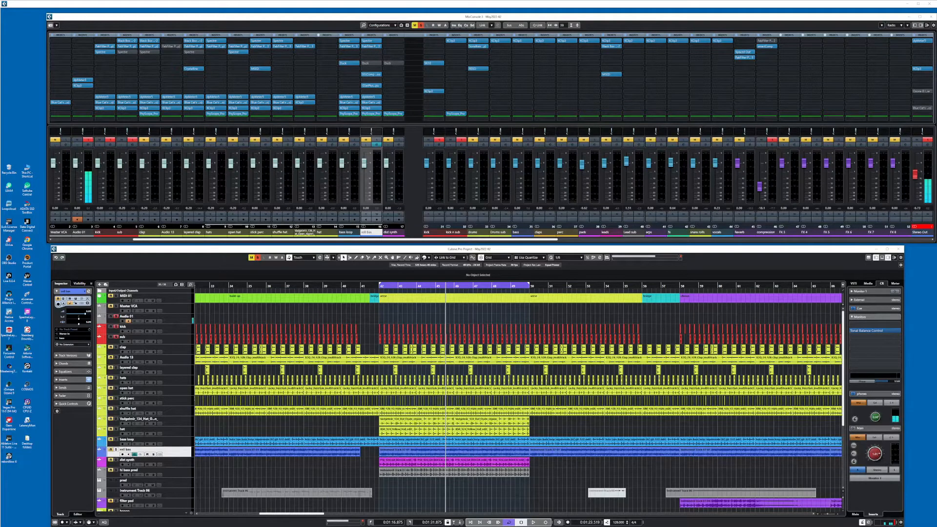
# Open PsyScope Pro on the kick n sub channel and play the loop to capture its waveform
pyautogui.click(461, 144)
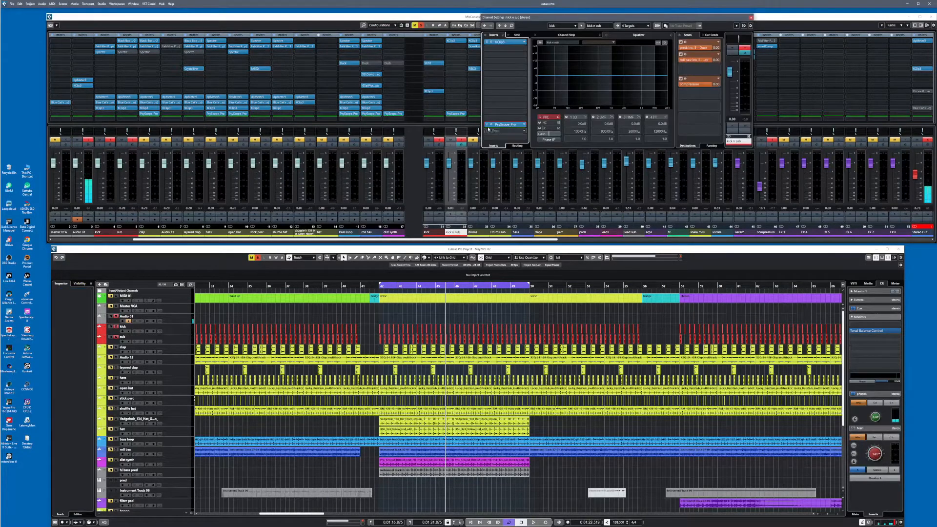
pyautogui.click(490, 125)
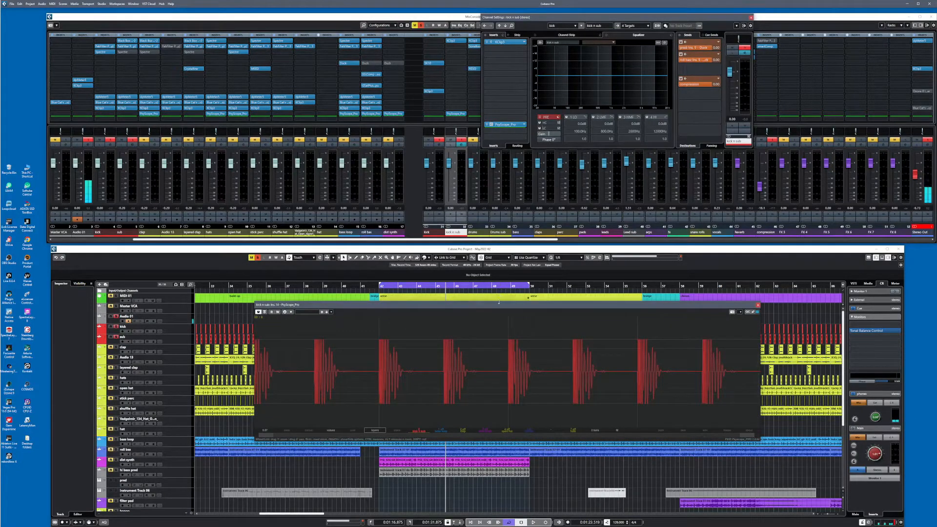
pyautogui.moveTo(498, 303); pyautogui.dragTo(515, 283)
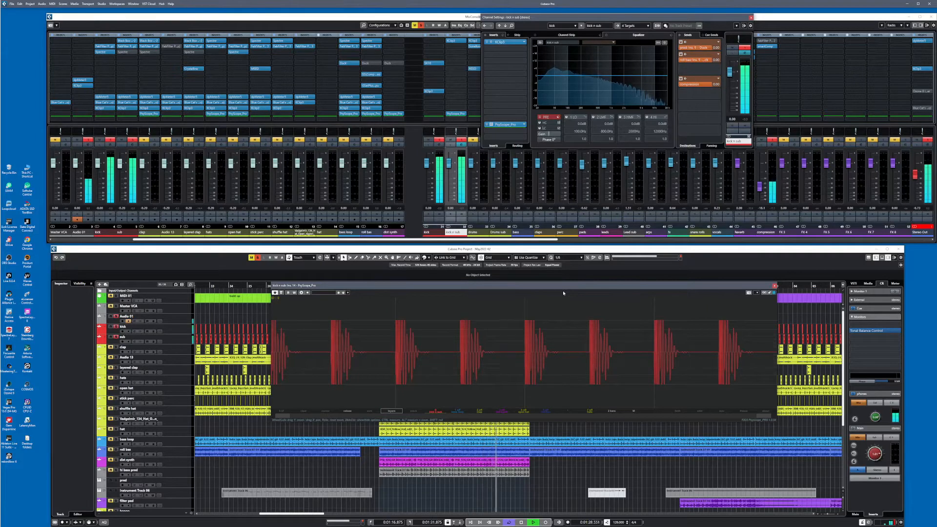
pyautogui.press('space')
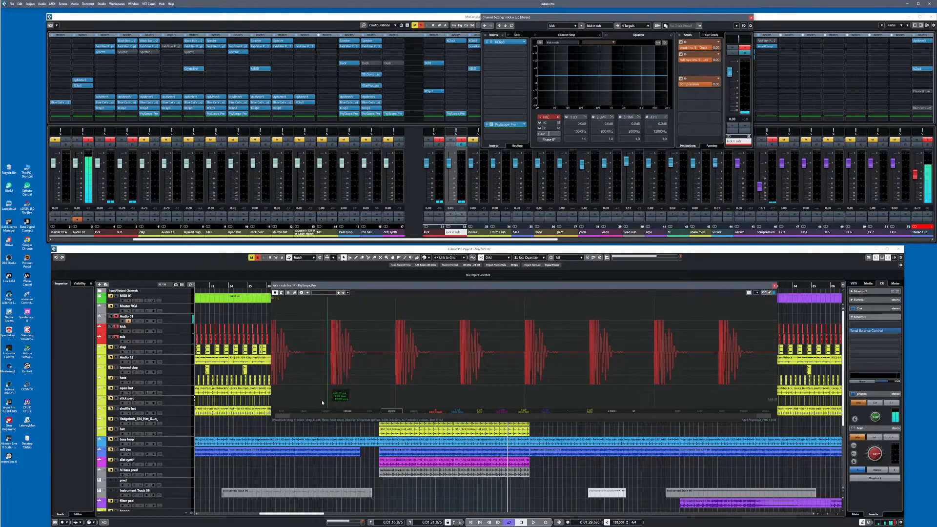
# Inspect a single kick up close in PsyScope Pro, return to the full view and check the sync length options
pyautogui.moveTo(282, 417); pyautogui.dragTo(689, 427)
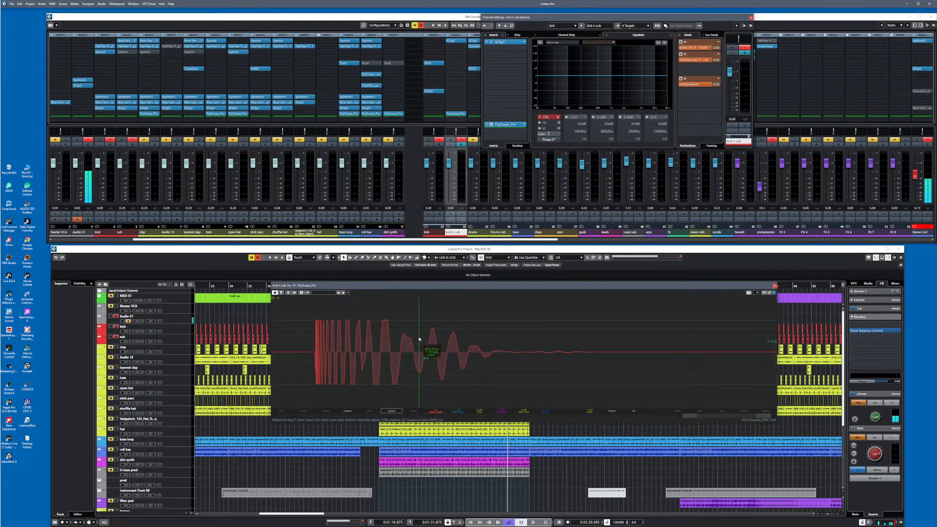
pyautogui.moveTo(690, 416); pyautogui.dragTo(225, 423)
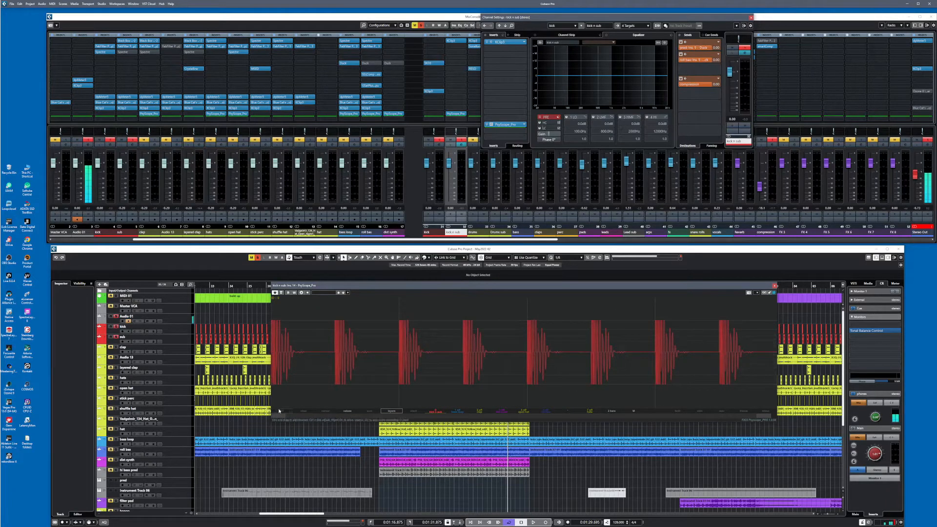
pyautogui.moveTo(279, 411)
pyautogui.mouseDown()
pyautogui.moveTo(281, 423)
pyautogui.moveTo(283, 412)
pyautogui.mouseUp()
pyautogui.click(614, 412)
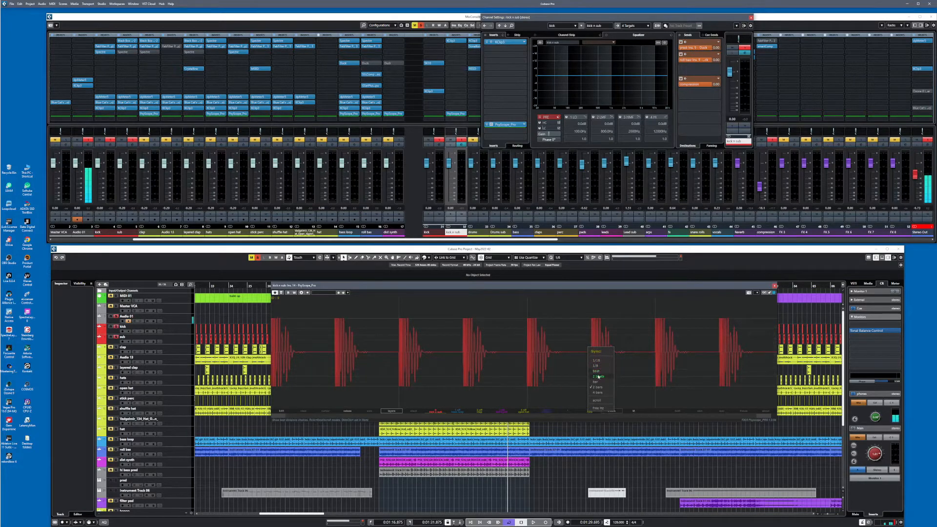
pyautogui.click(634, 420)
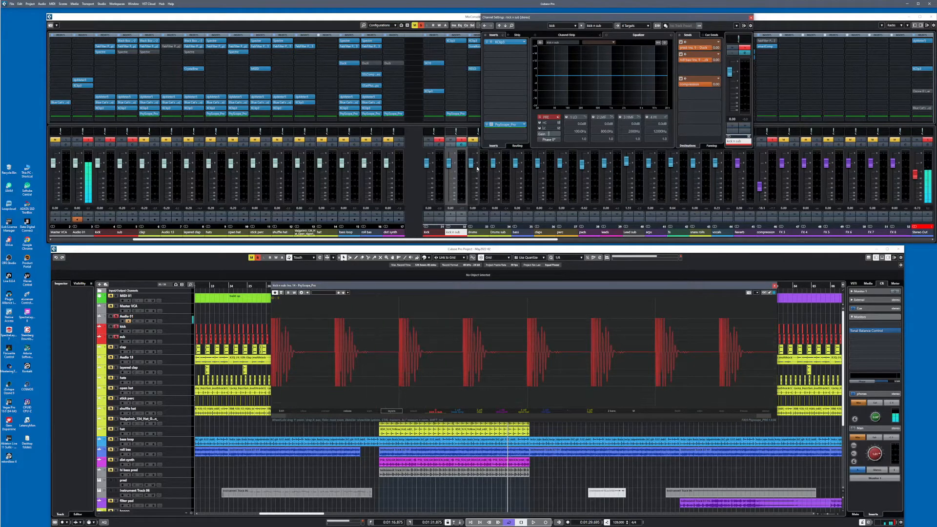
# Overlay the clap waveform on the kick and sub in PsyScope Pro while playing the loop
pyautogui.press('space')
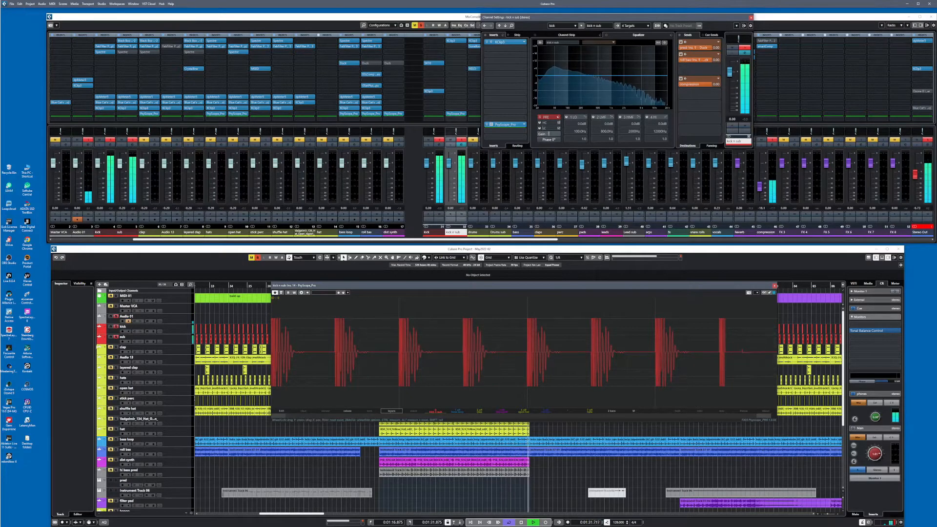
pyautogui.click(482, 410)
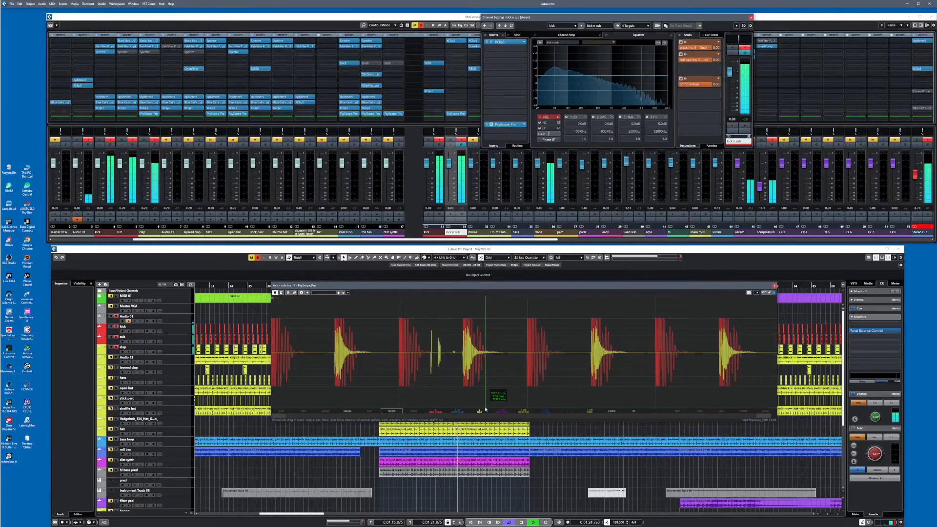
pyautogui.press('space')
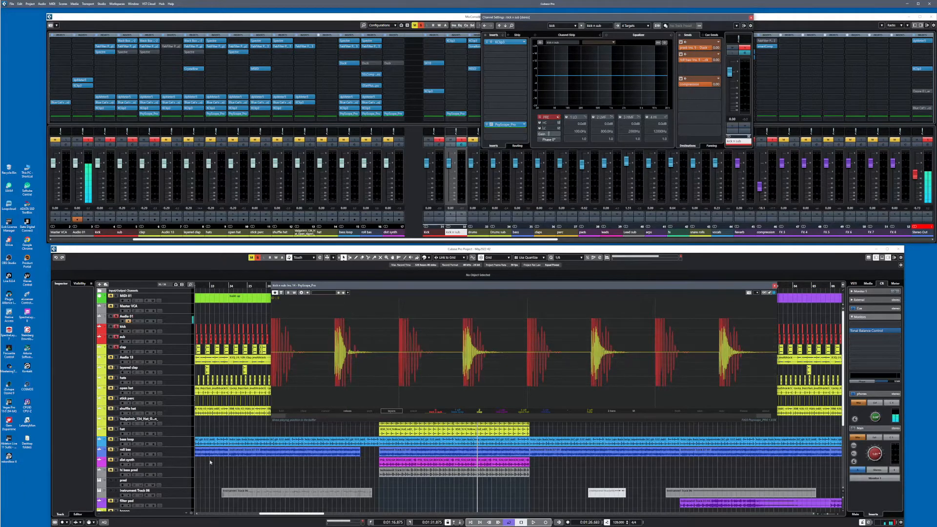
# Solo the roll bas track, overlay its waveform in PsyScope Pro and play the loop
pyautogui.click(110, 453)
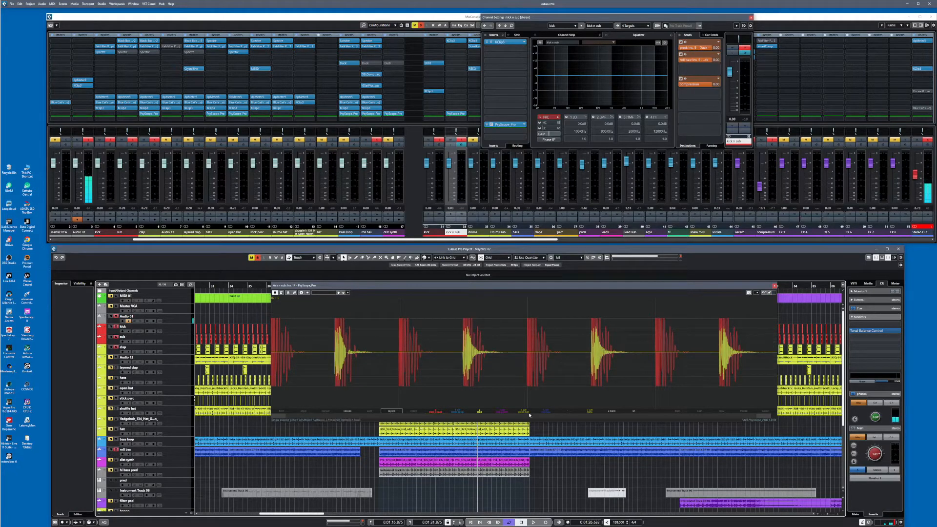
pyautogui.click(546, 412)
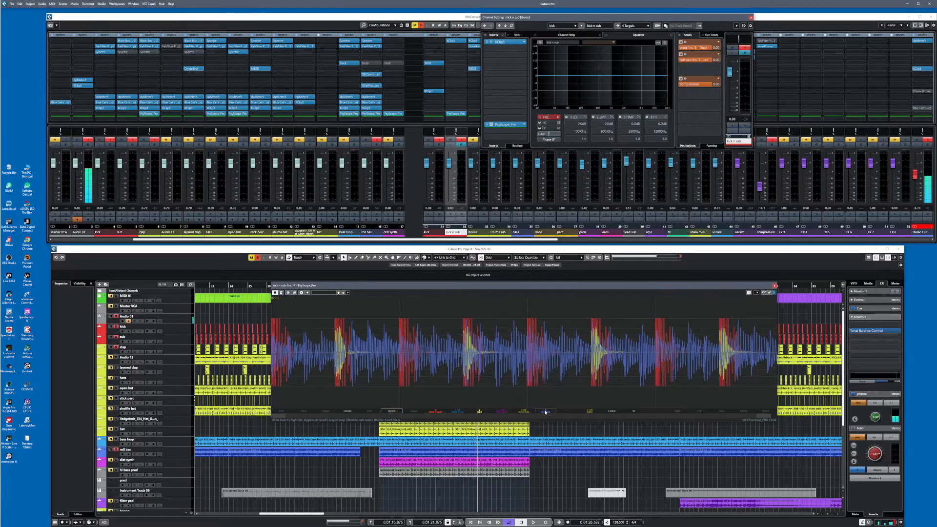
pyautogui.press('space')
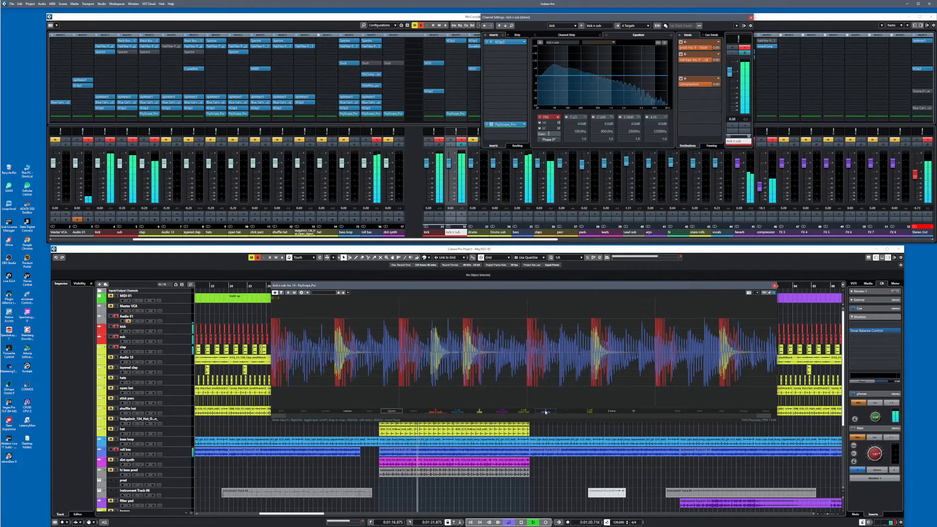
pyautogui.press('space')
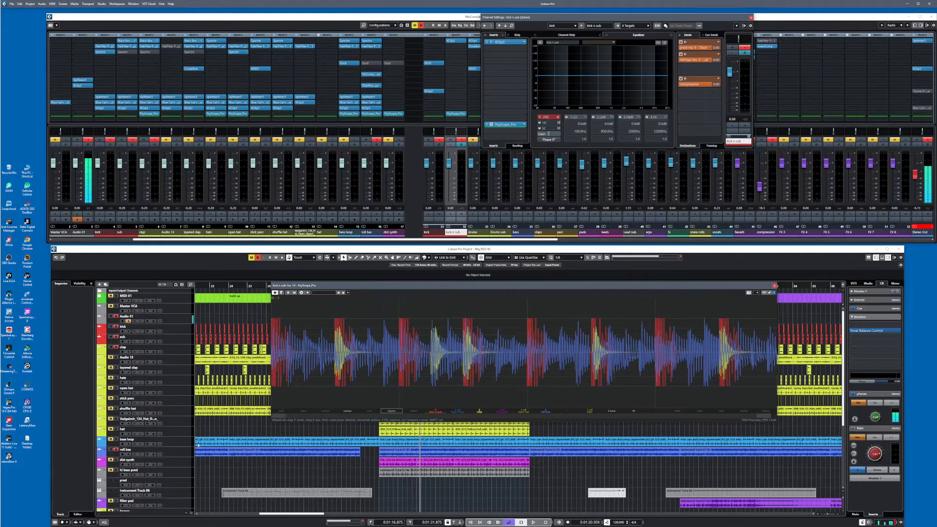
# Open and activate Duck on the roll bas track, clear of the scope display, and play the loop to capture the ducked waveform
pyautogui.click(178, 453)
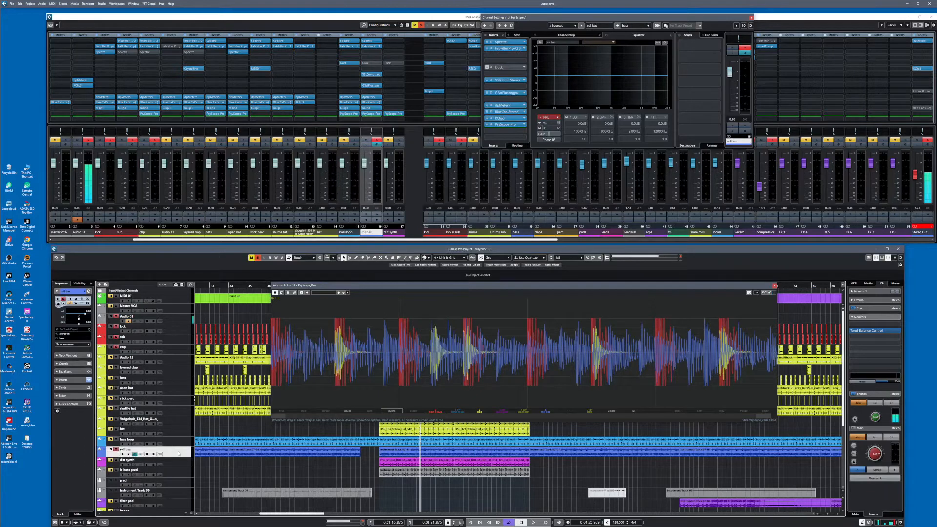
pyautogui.click(494, 68)
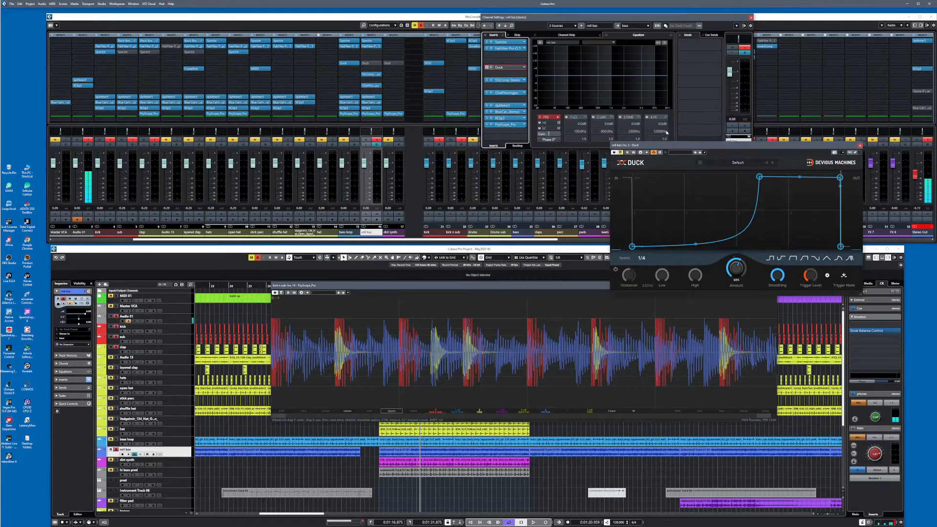
pyautogui.moveTo(681, 146); pyautogui.dragTo(488, 141)
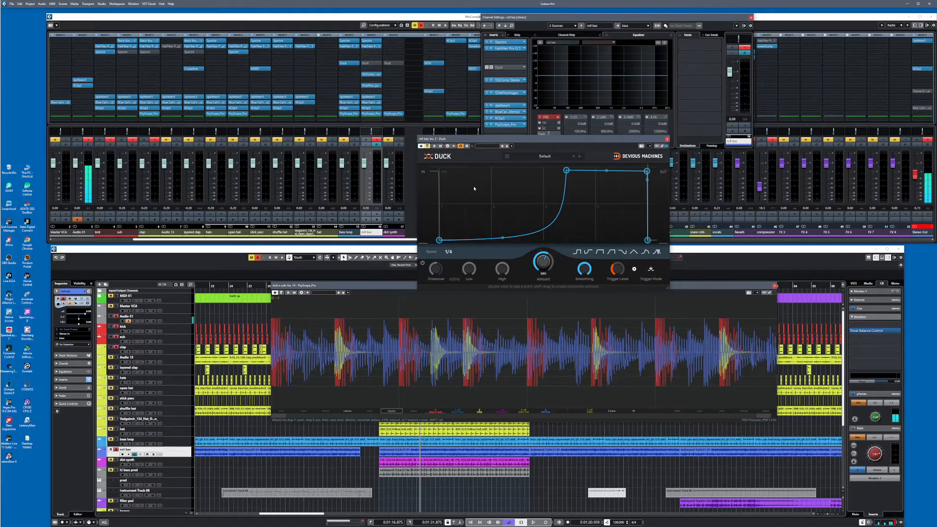
pyautogui.moveTo(405, 286); pyautogui.dragTo(404, 296)
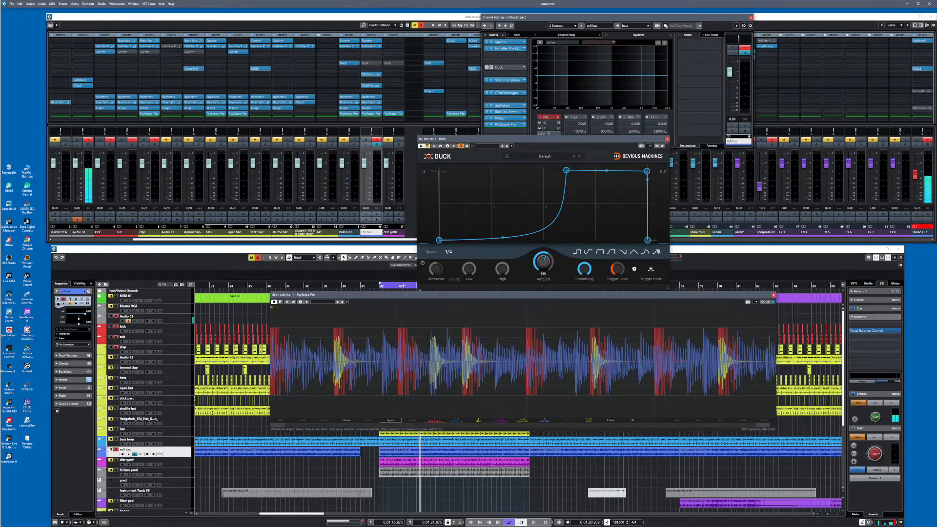
pyautogui.press('space')
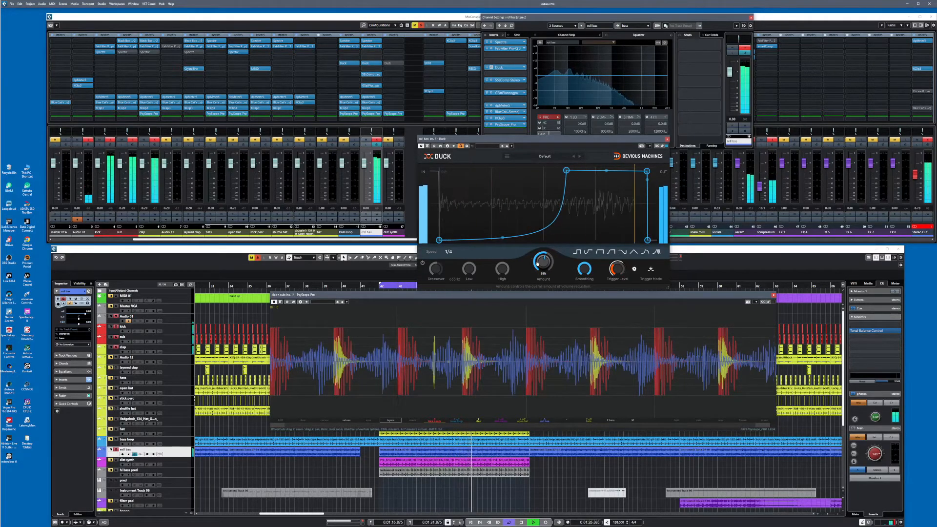
pyautogui.press('space')
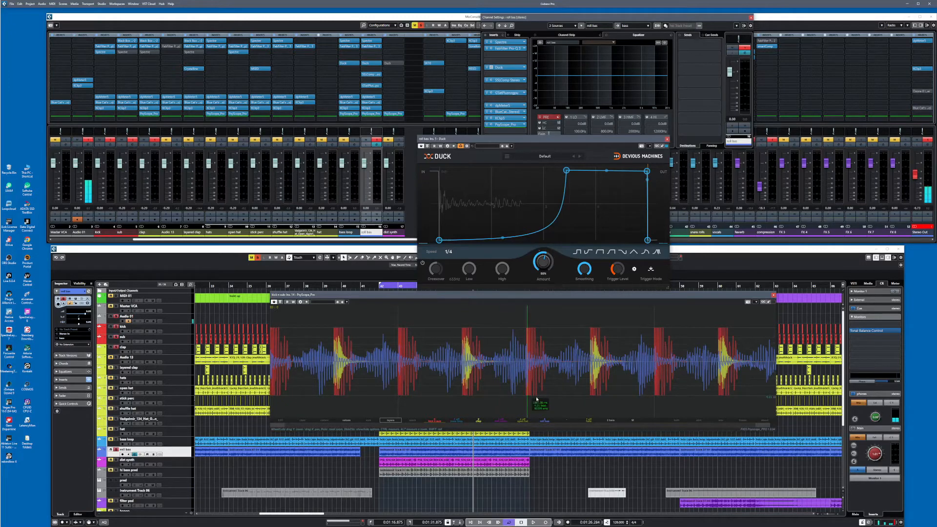
# Hide the roll bas waveform in PsyScope Pro and solo the dist synth track instead
pyautogui.click(544, 421)
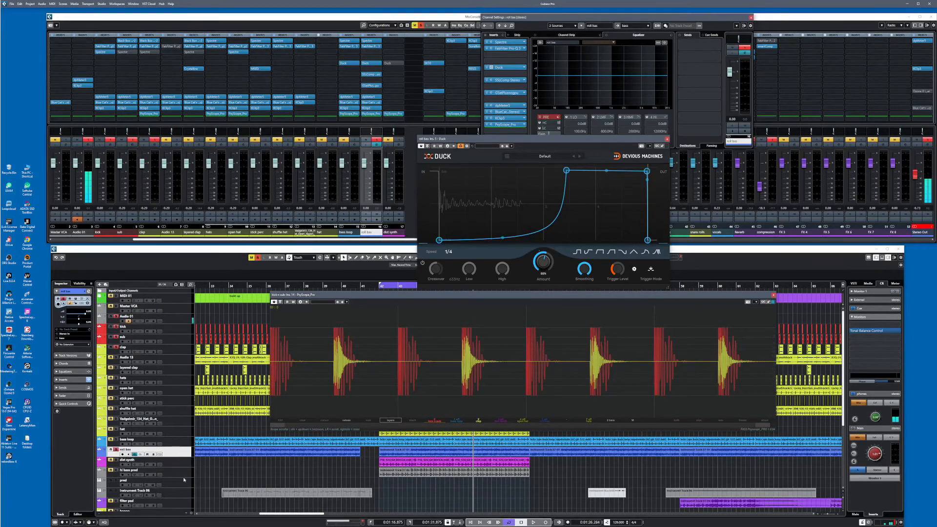
pyautogui.click(146, 463)
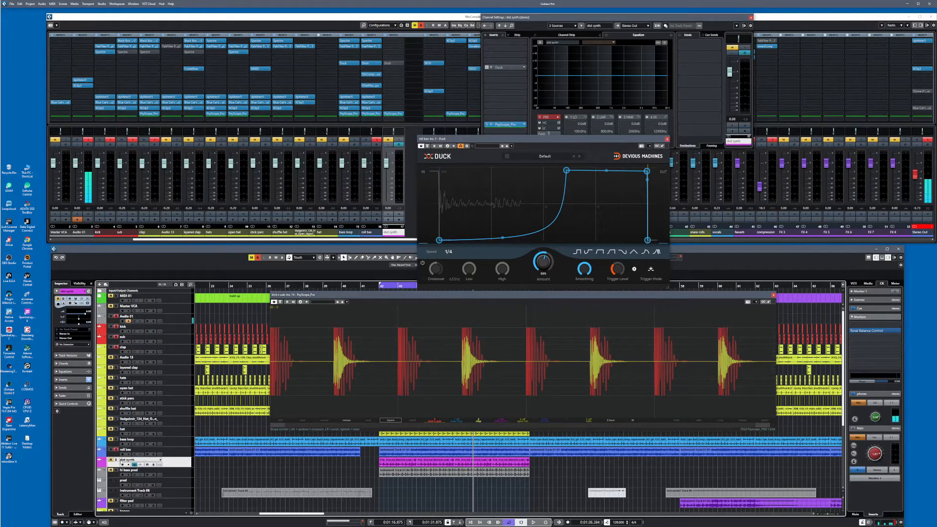
pyautogui.click(116, 460)
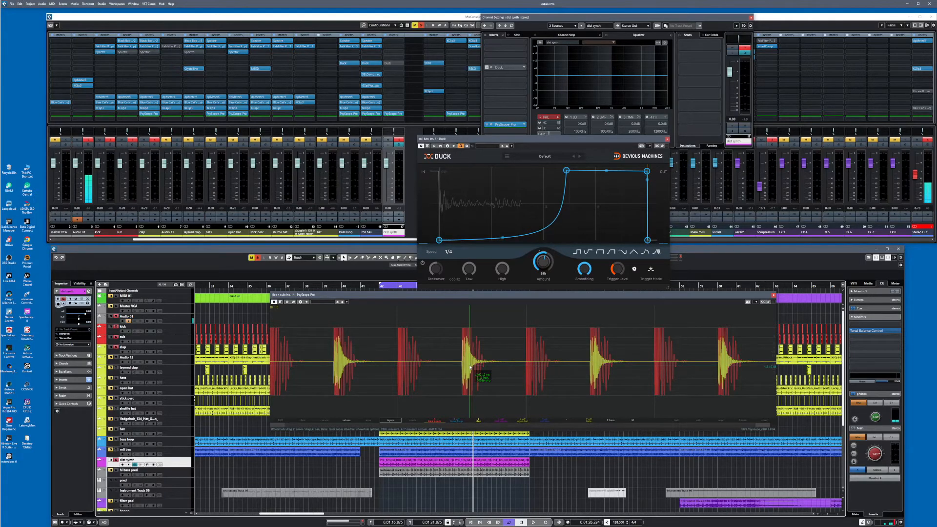
# Open the Duck insert on the dist synth track and place its window over the roll bas Duck, above the scope
pyautogui.click(490, 68)
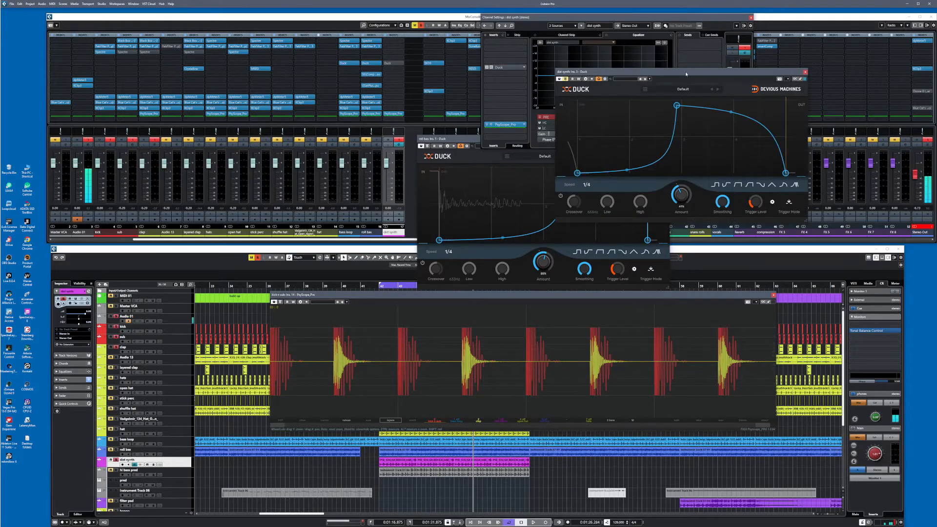
pyautogui.moveTo(686, 74); pyautogui.dragTo(518, 122)
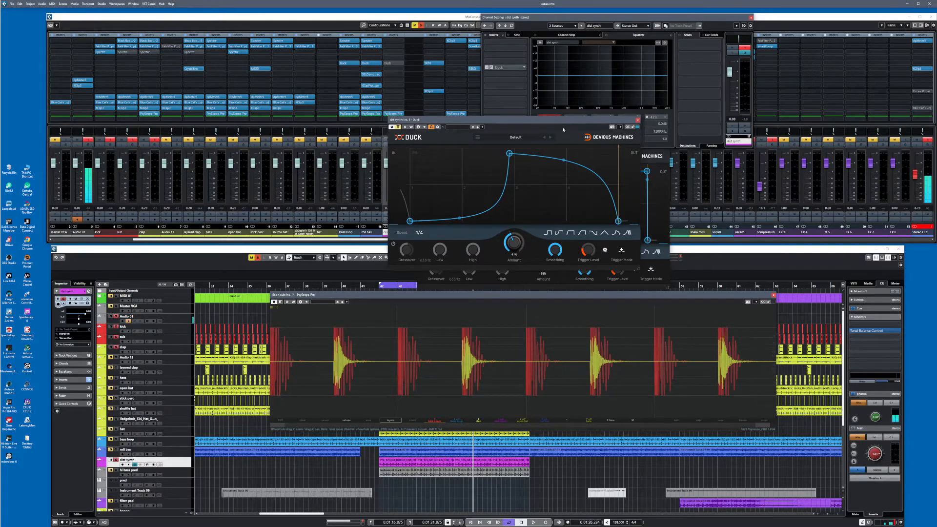
pyautogui.moveTo(562, 122); pyautogui.dragTo(590, 127)
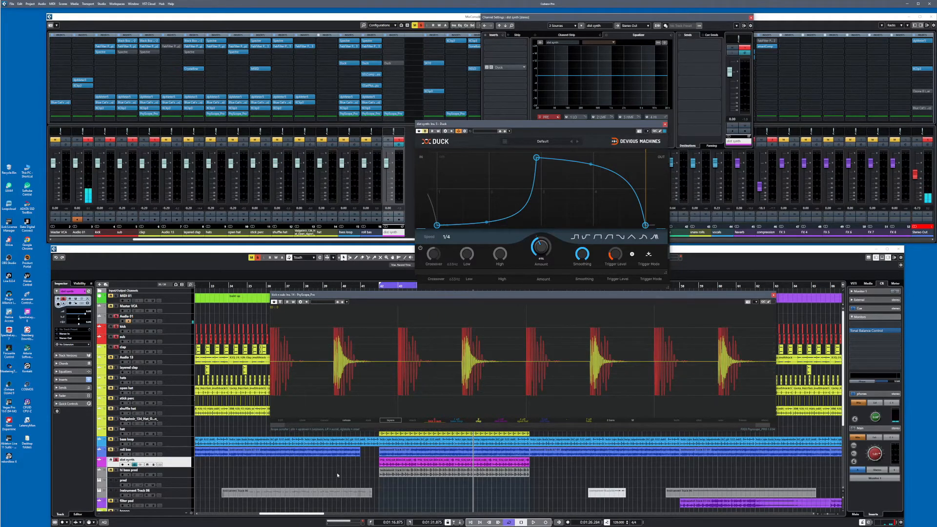
# Show the dist synth waveform in PsyScope Pro and activate Duck on that track during playback
pyautogui.press('space')
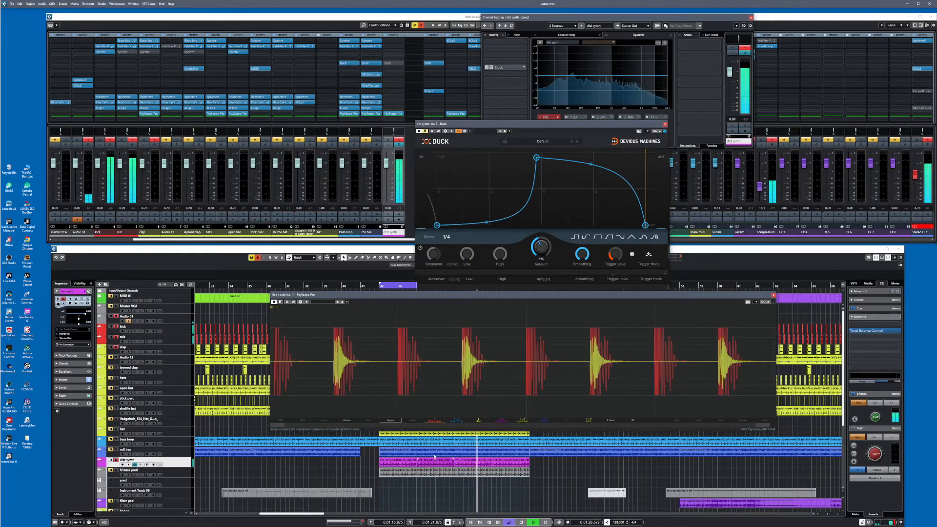
pyautogui.click(504, 419)
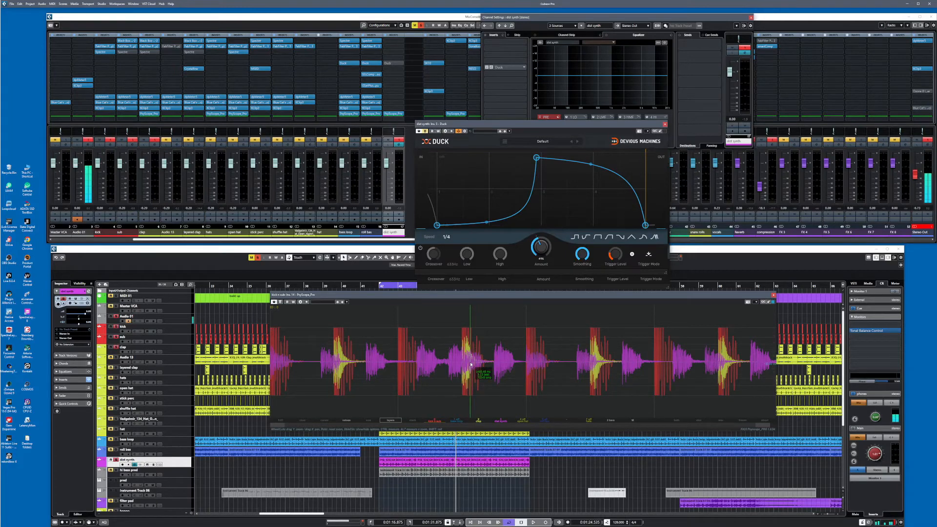
pyautogui.press('space')
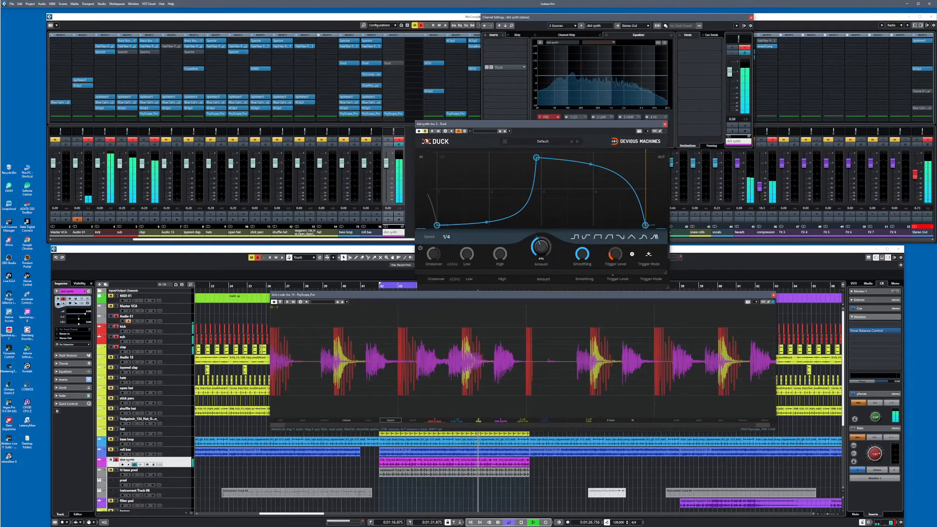
pyautogui.click(425, 132)
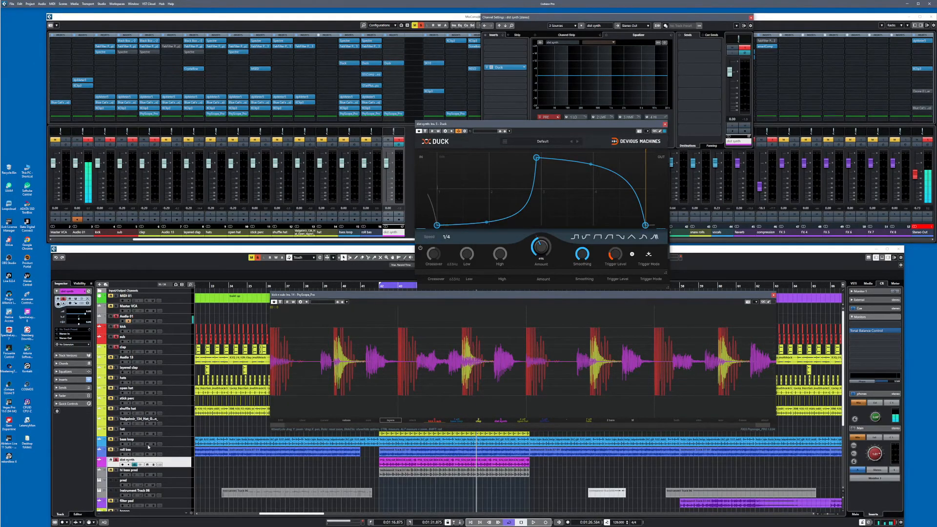
# Solo roll bas alongside dist synth, show its waveform in PsyScope Pro again, play the loop and stop playback
pyautogui.click(117, 449)
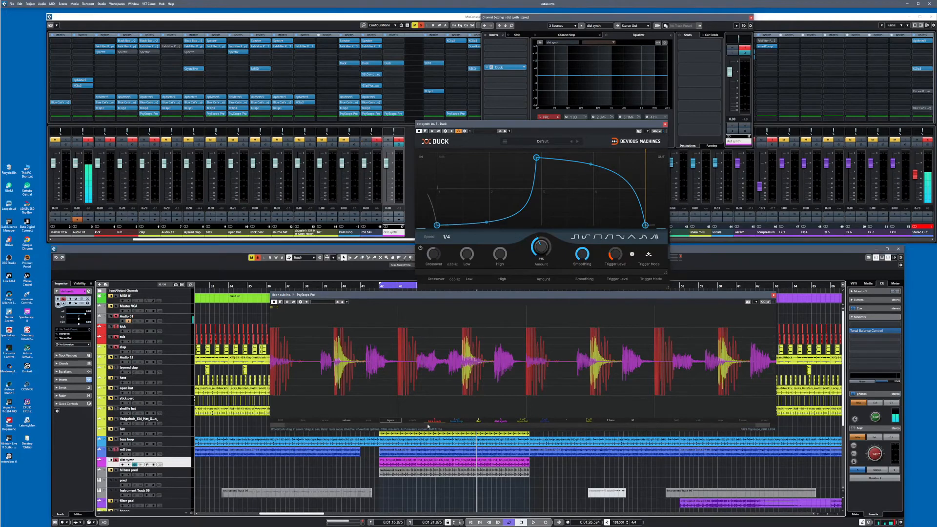
pyautogui.click(545, 421)
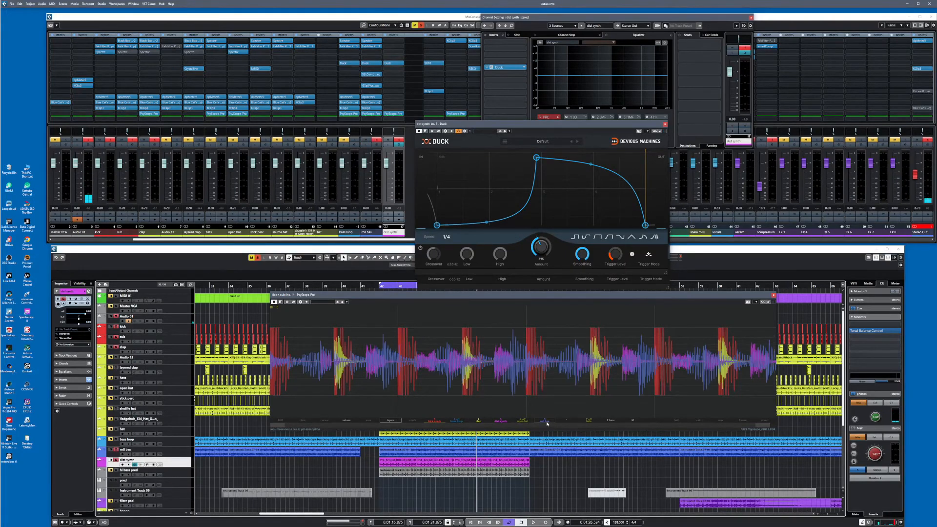
pyautogui.press('space')
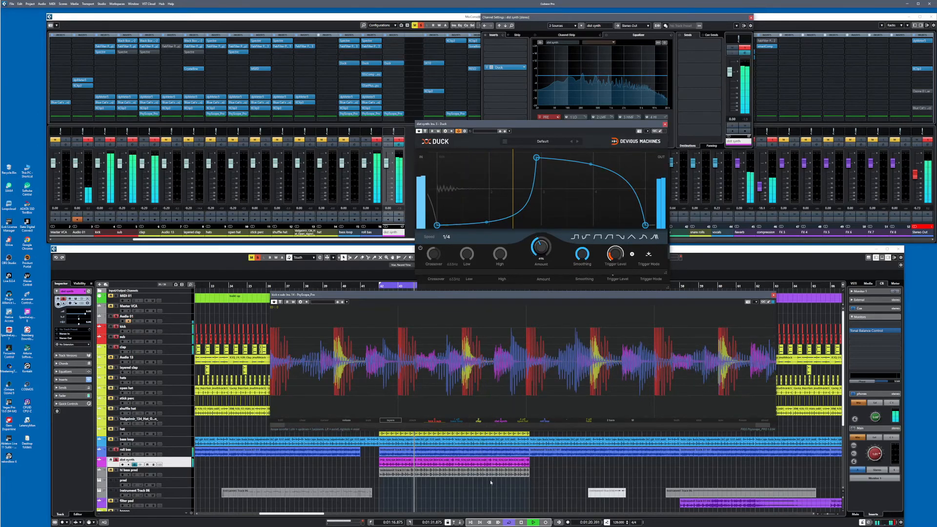
pyautogui.click(522, 523)
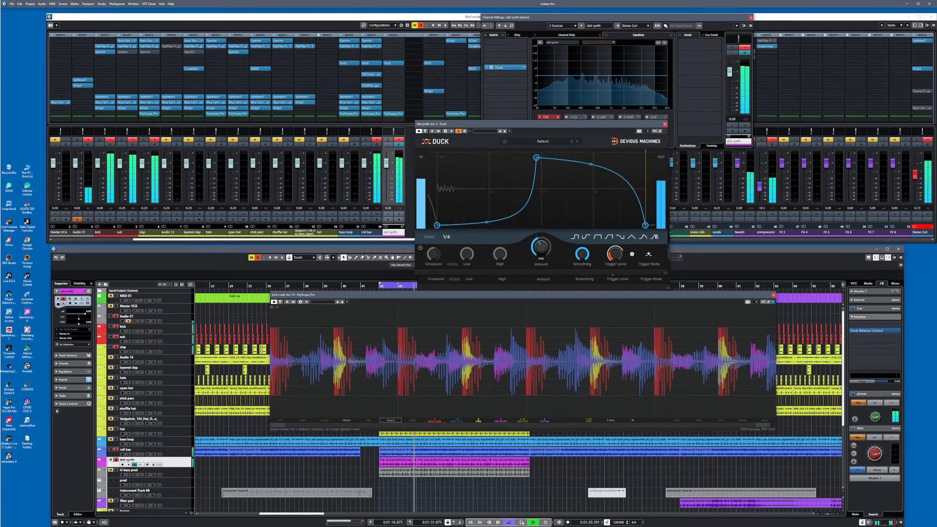
pyautogui.click(522, 523)
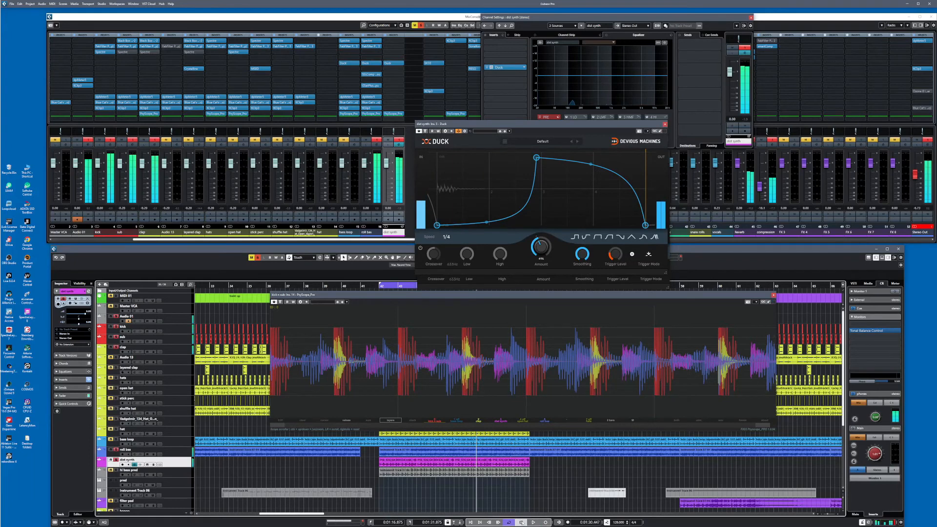